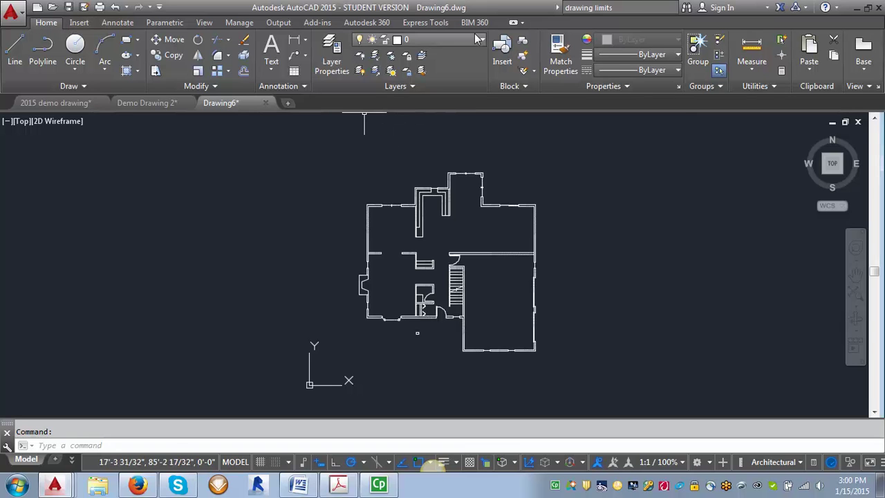
Open the Layer Properties Manager, consult the CAD Layer and Lineweight Standards PDF in Adobe Acrobat, and return to Drawing6.dwg in AutoCAD
left_click(333, 63)
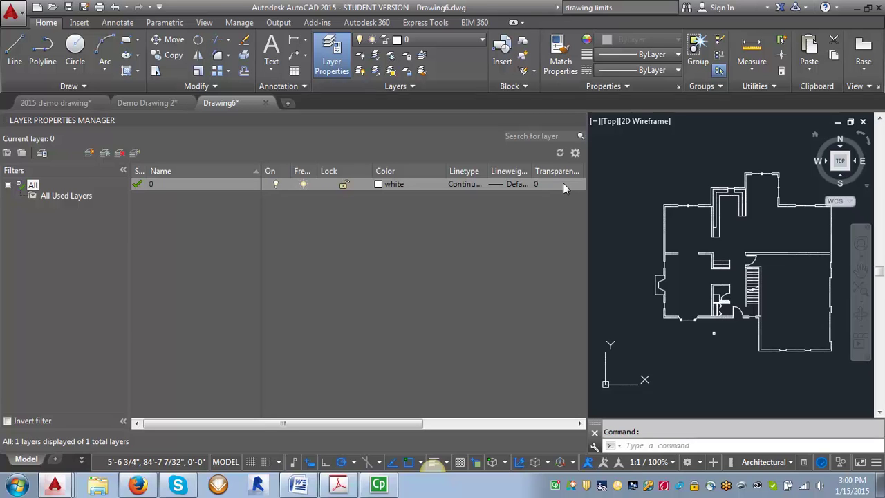
left_click(338, 485)
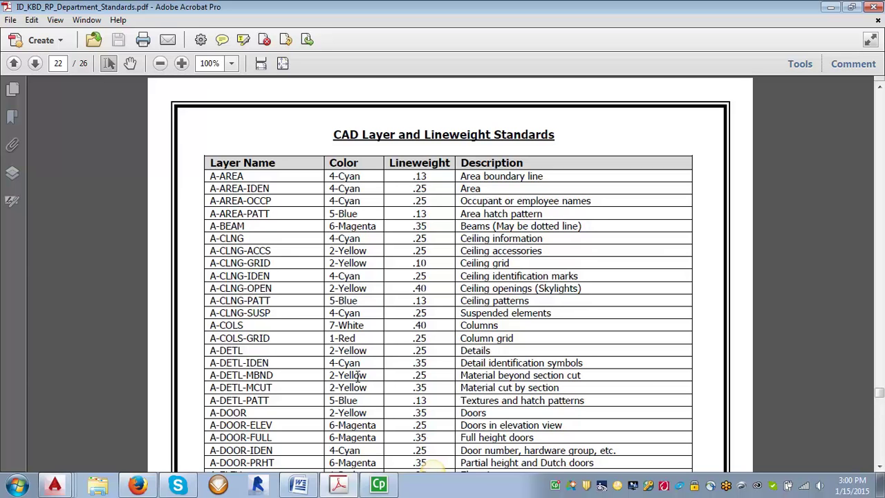
mouse_move(64, 486)
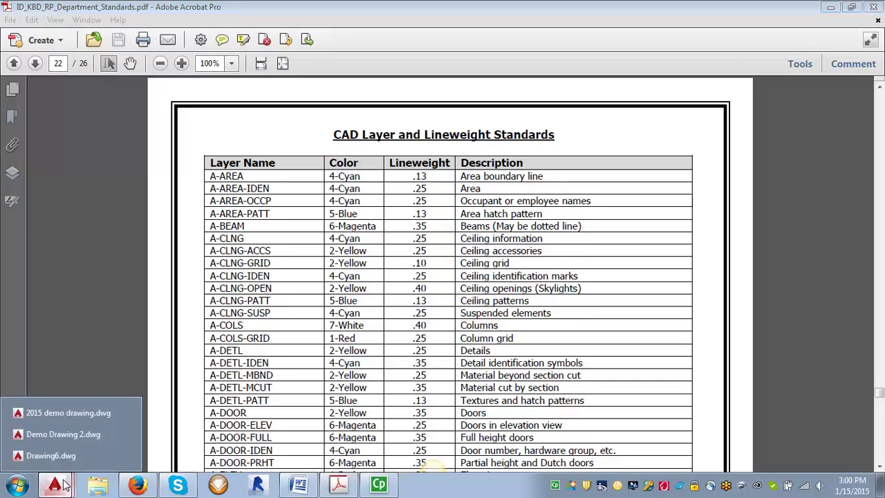
left_click(74, 455)
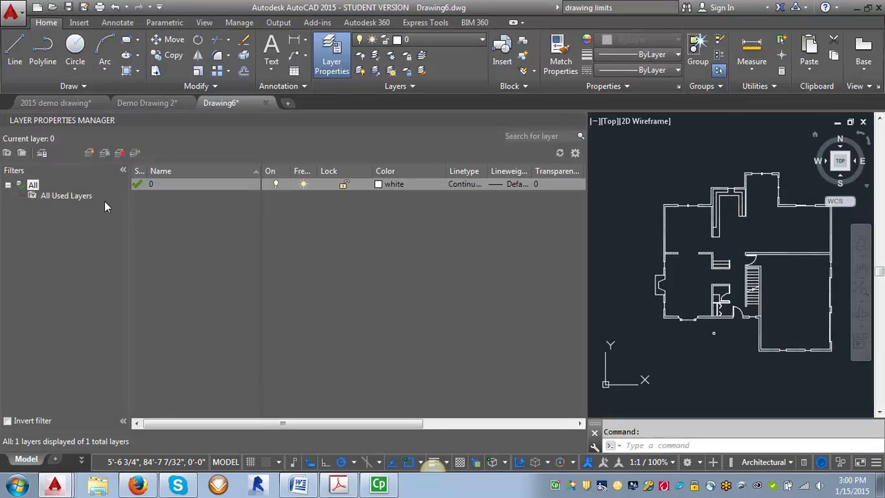
Create a new layer named A-GLAZ
left_click(90, 154)
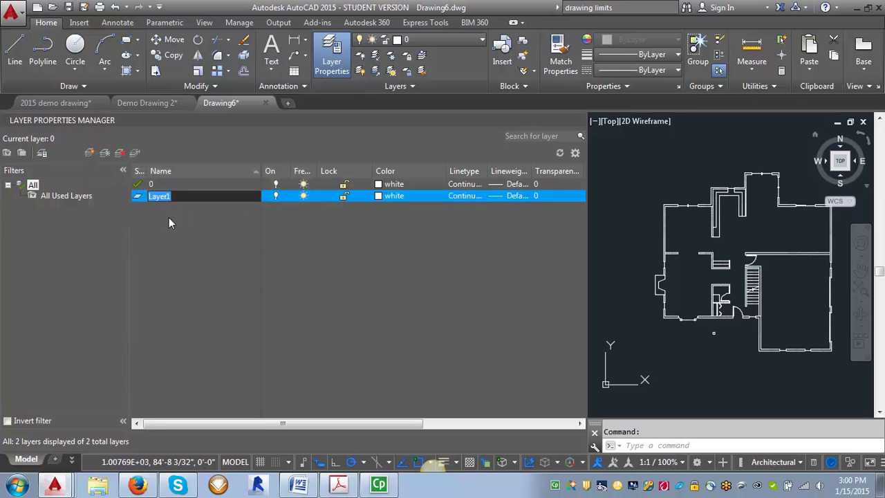
key("Caps_Lock")
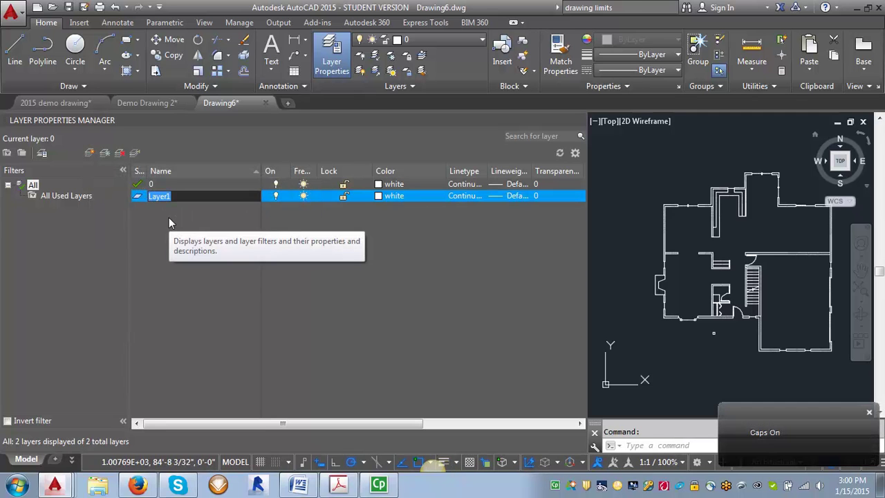
type("A-GLAZ")
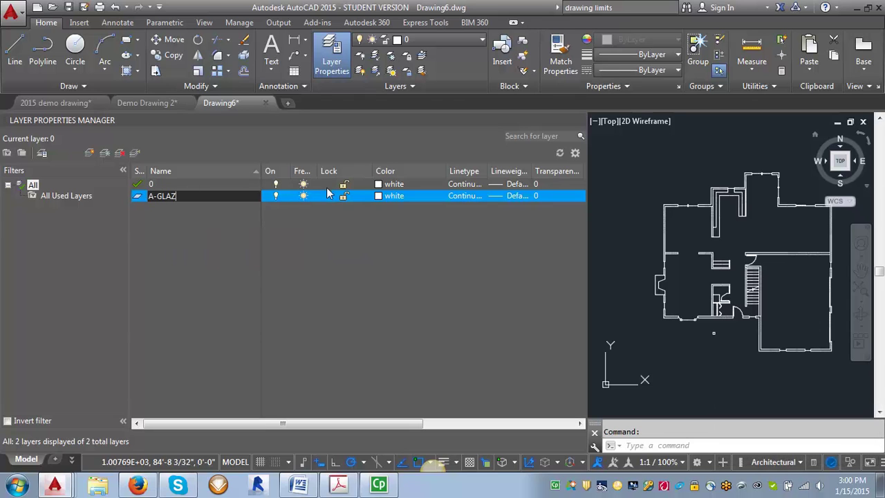
key("Return")
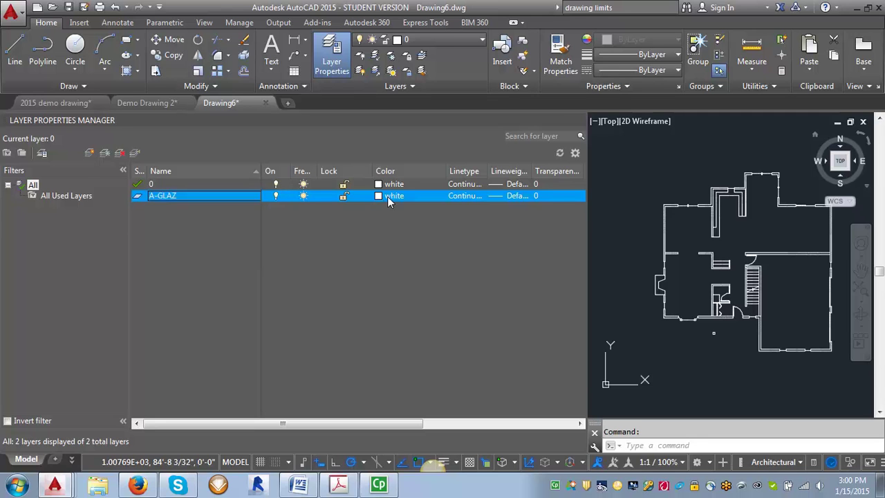
Set the A-GLAZ layer's color to yellow and its lineweight to 0.35 mm
left_click(388, 197)
left_click(360, 273)
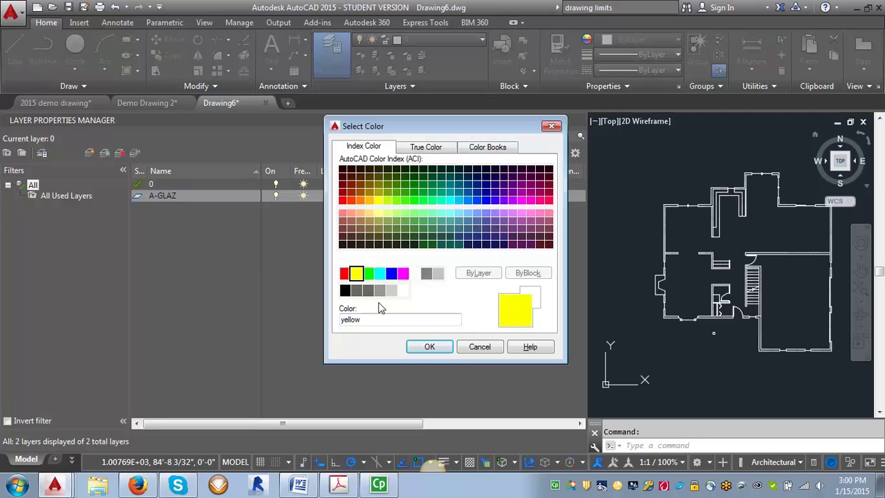
left_click(430, 347)
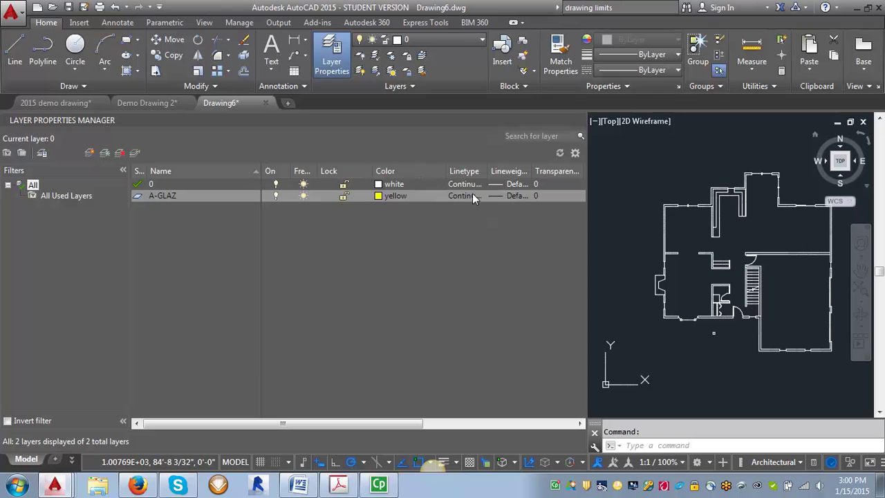
left_click(511, 195)
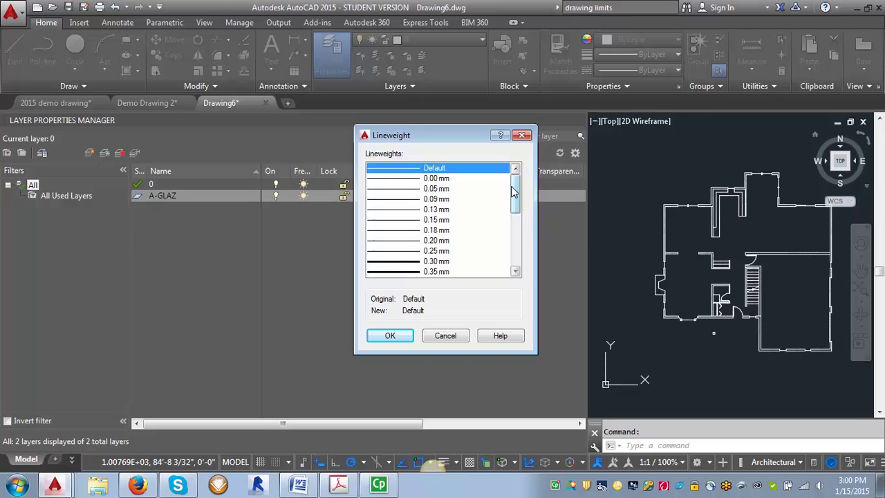
scroll(514, 201, "down", 2)
left_click(430, 230)
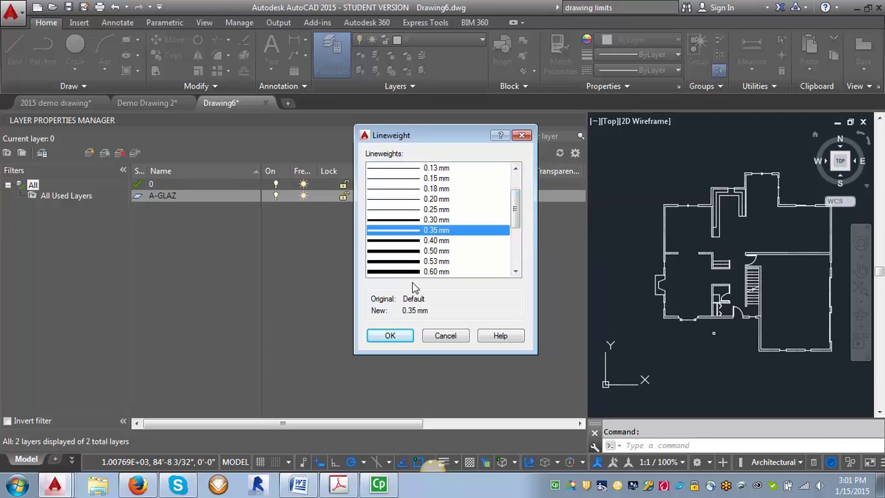
left_click(397, 334)
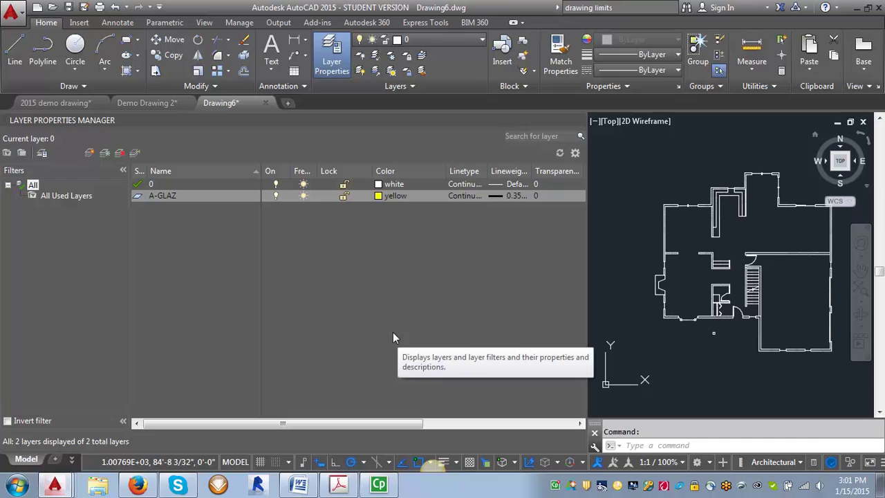
Add two layers based on A-GLAZ's properties, named A-DOOR and A-FLOR-WDWK
left_click(88, 152)
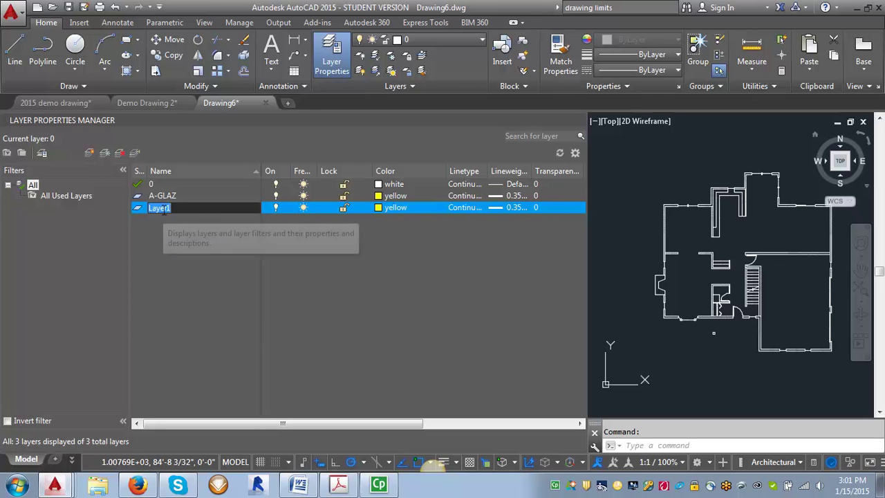
type("A-DOOR")
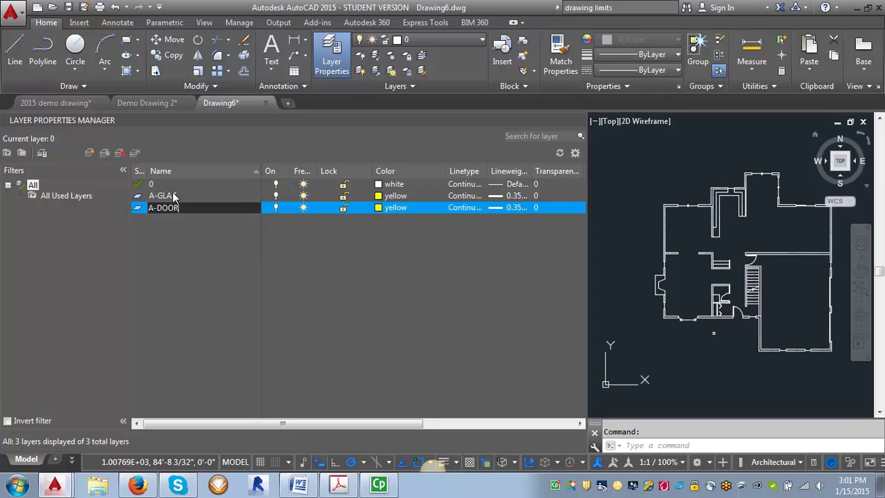
left_click(90, 153)
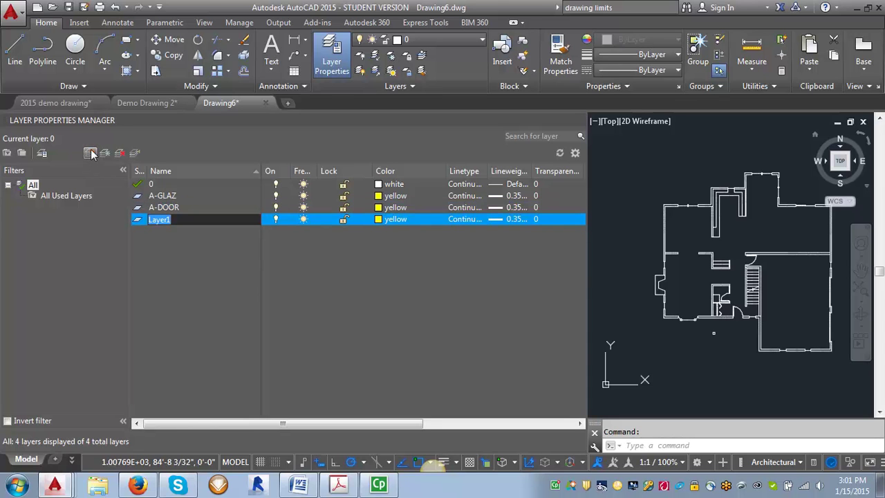
type("A-FLOR-WDWK")
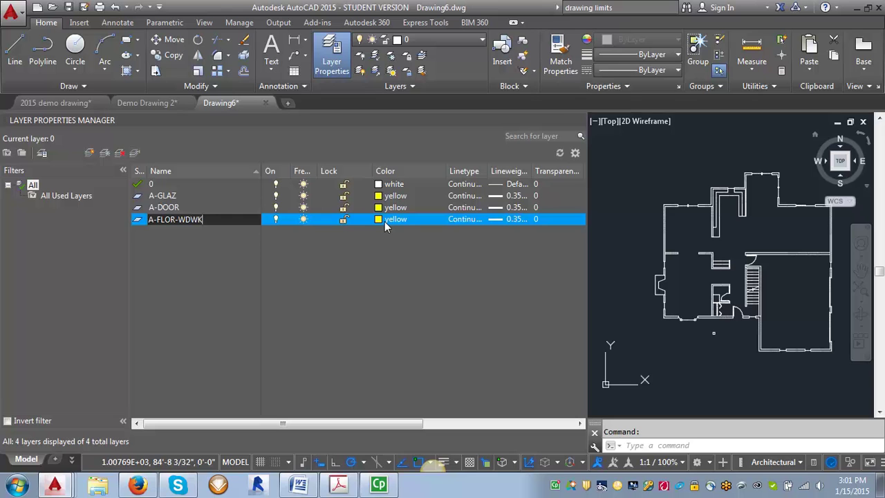
Set the A-FLOR-WDWK layer's color to red and its lineweight to 0.13 mm
left_click(384, 222)
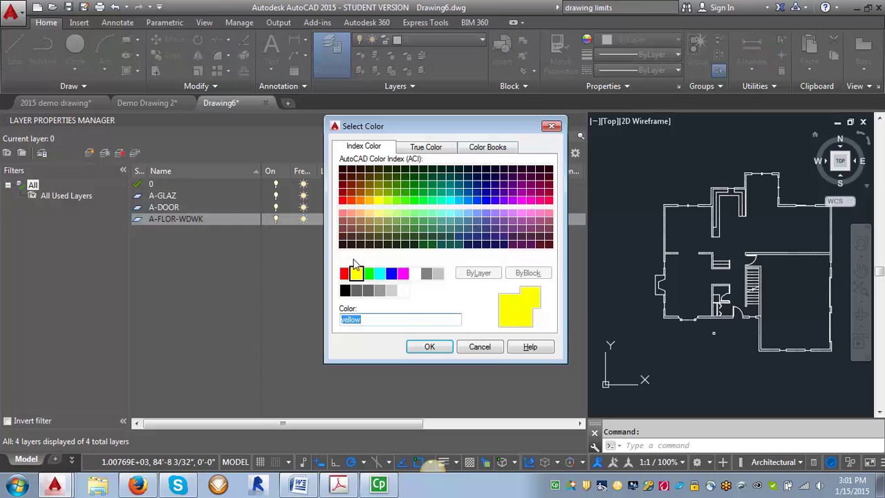
left_click(345, 274)
left_click(430, 346)
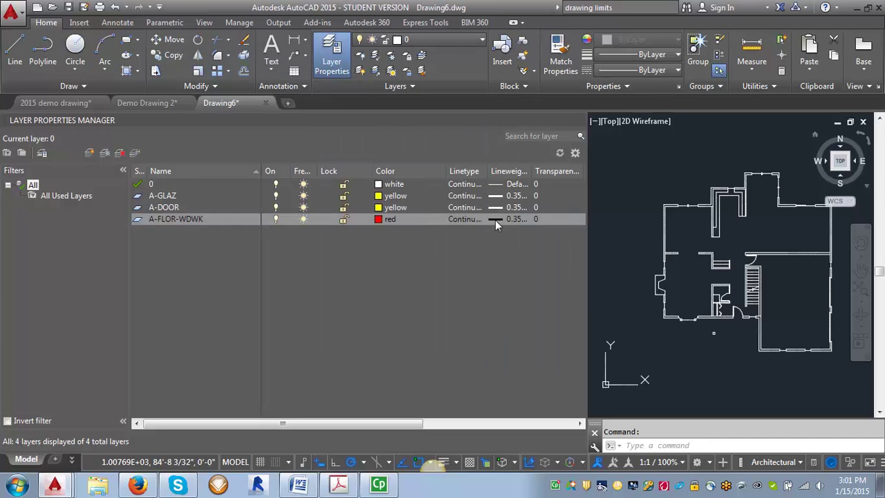
left_click(504, 219)
left_click(504, 219)
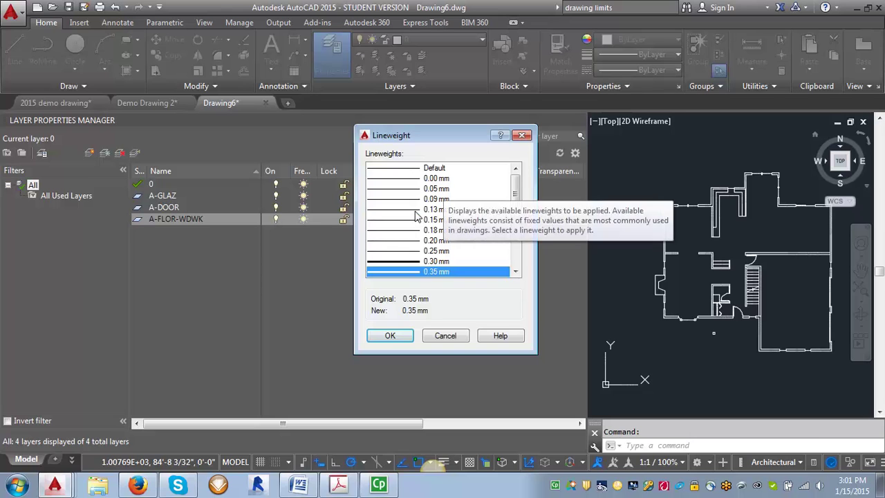
left_click(435, 209)
left_click(390, 337)
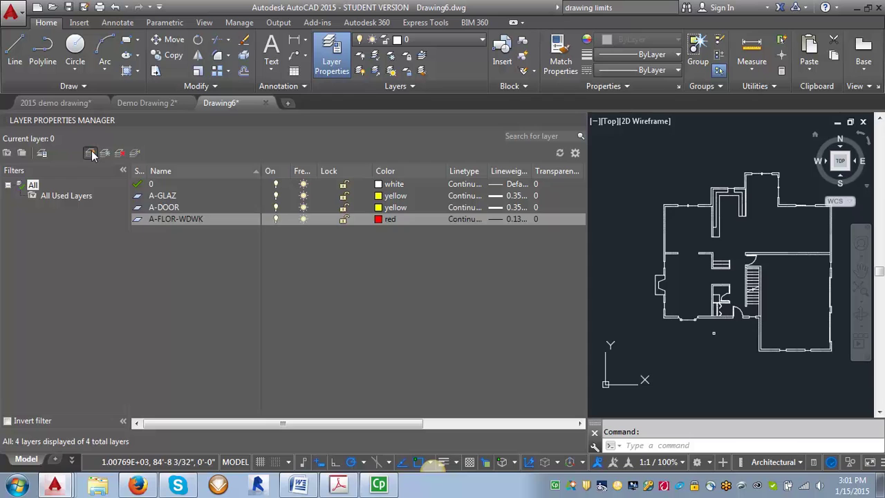
Create a layer named A-FLOR-HIDN and give it index color 9
left_click(90, 152)
type("A-FL")
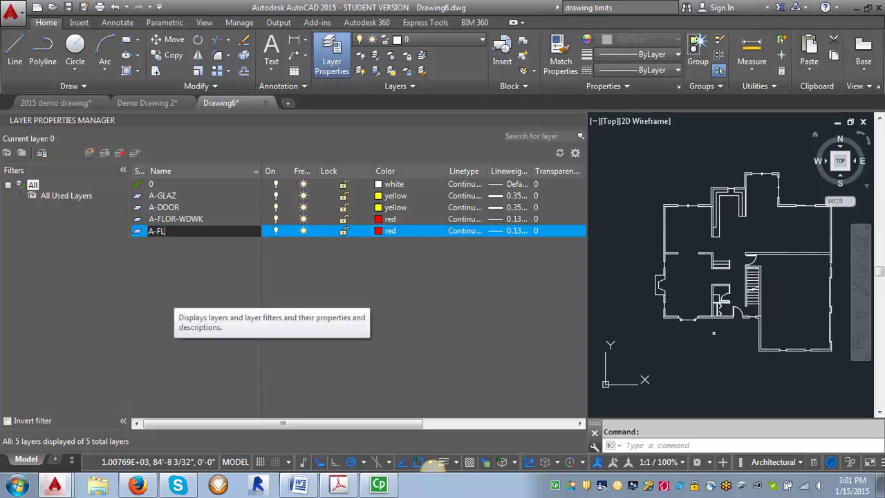
type("OR-HIDN")
left_click(385, 230)
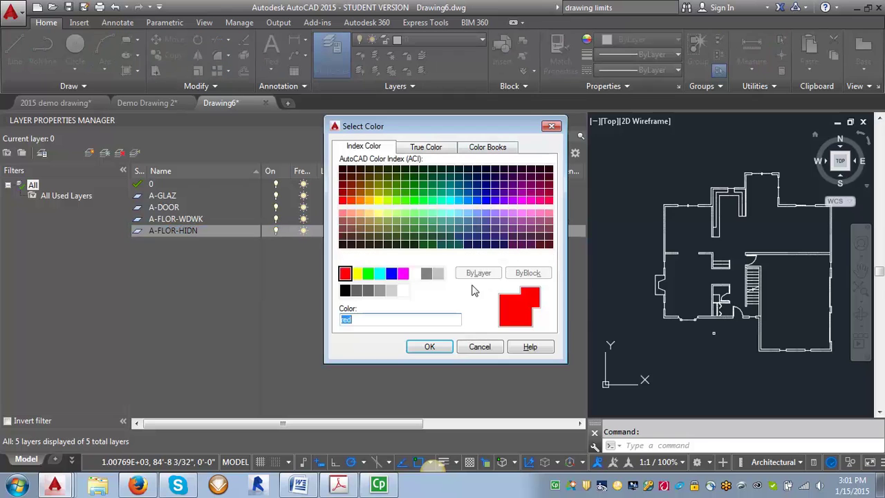
left_click(439, 273)
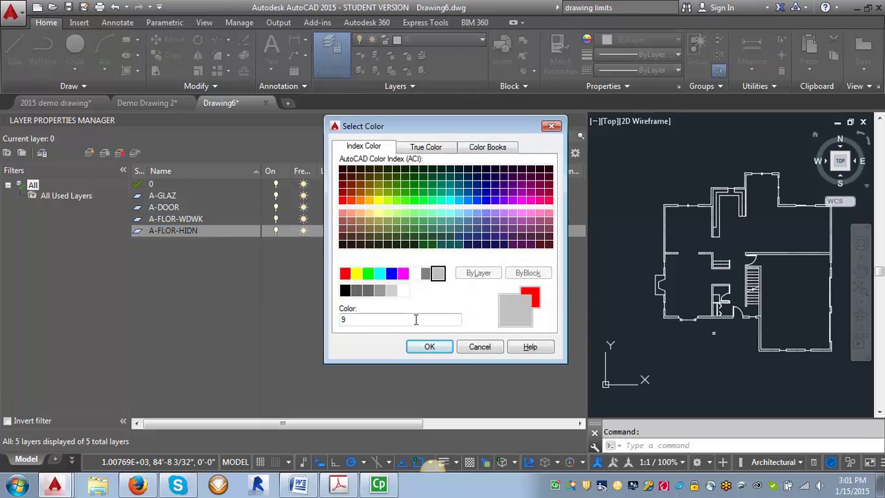
left_click(430, 346)
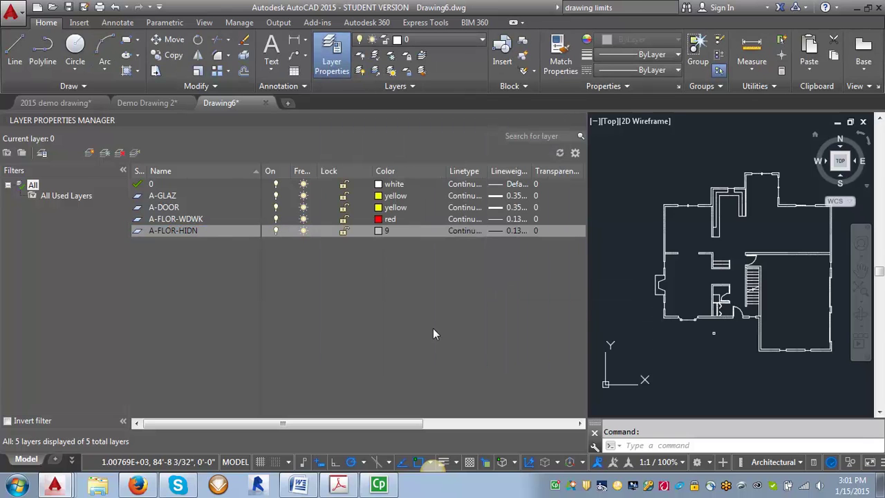
Load the DASHED2 linetype from acad.lin and assign it to the A-FLOR-HIDN layer
left_click(465, 233)
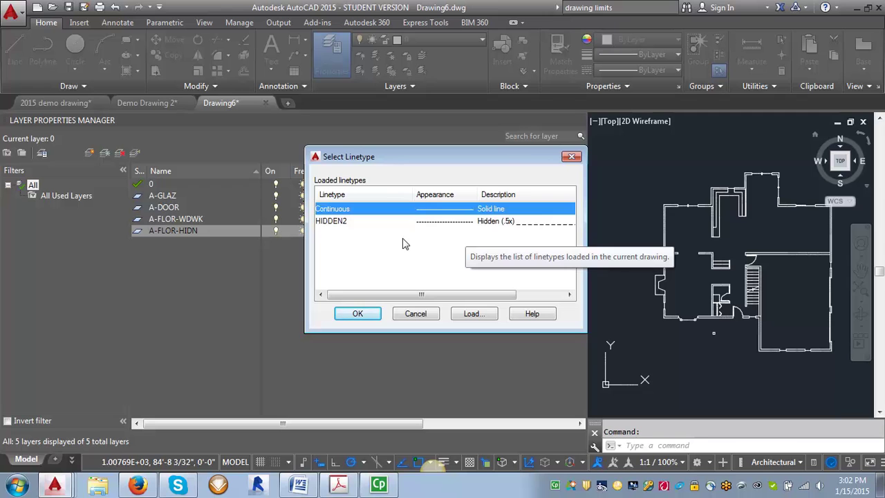
left_click(475, 314)
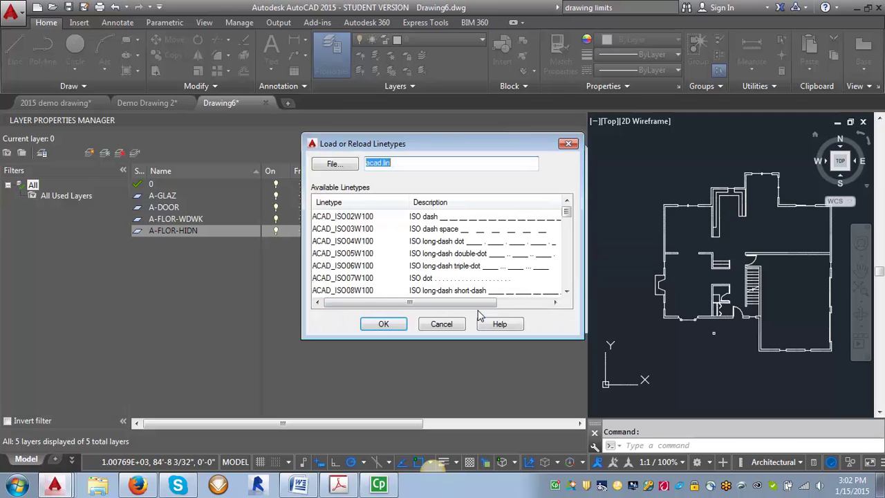
left_click_drag(567, 216, 568, 259)
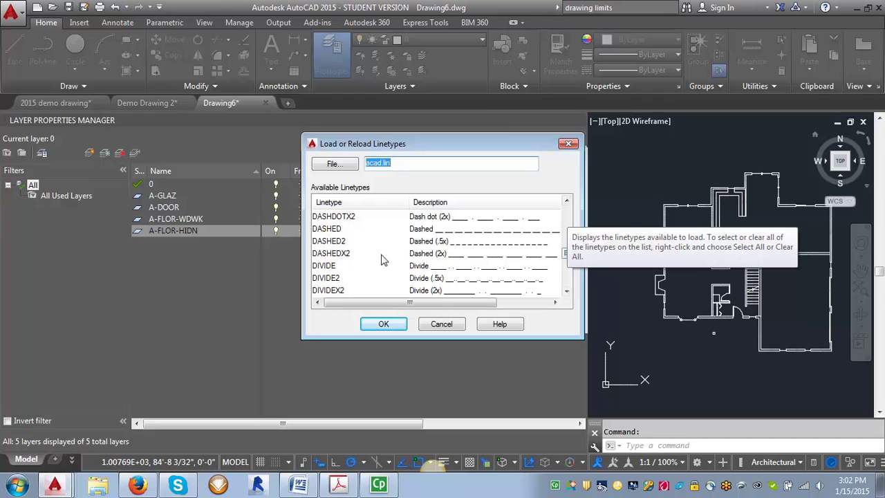
left_click(335, 242)
left_click(384, 324)
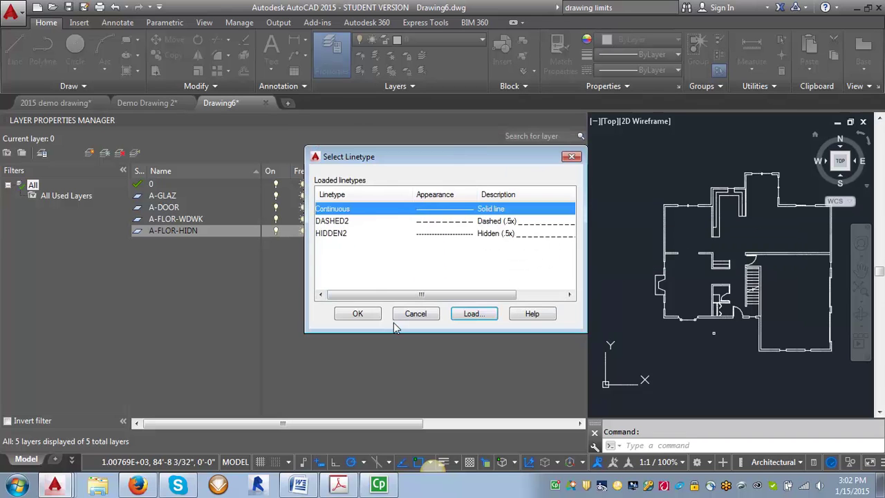
left_click(335, 223)
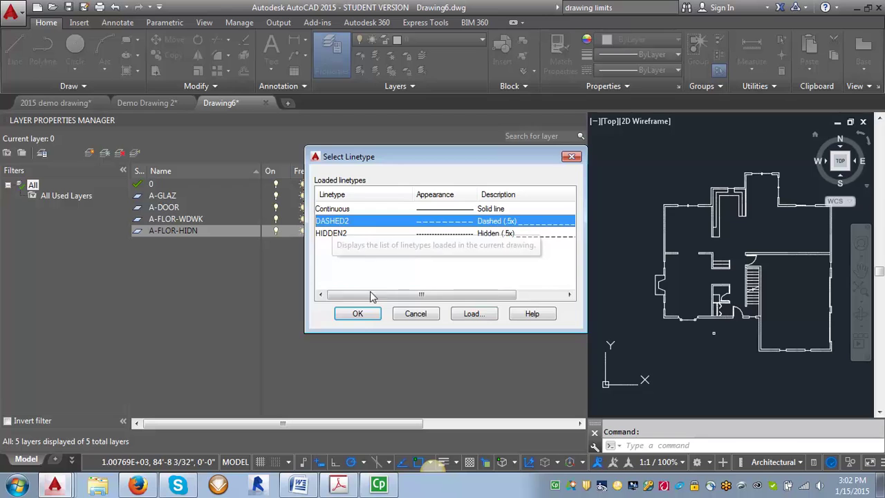
left_click(364, 315)
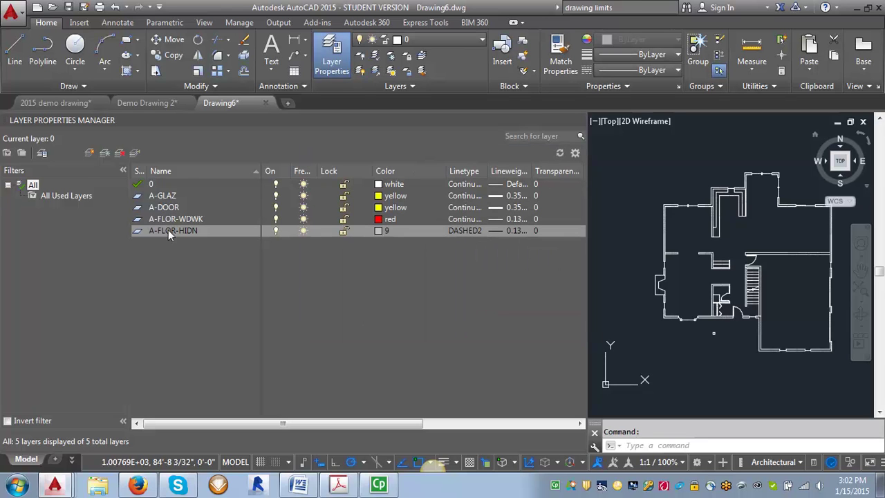
Create a layer named A-WALL-EXTR and set its color to white
left_click(90, 152)
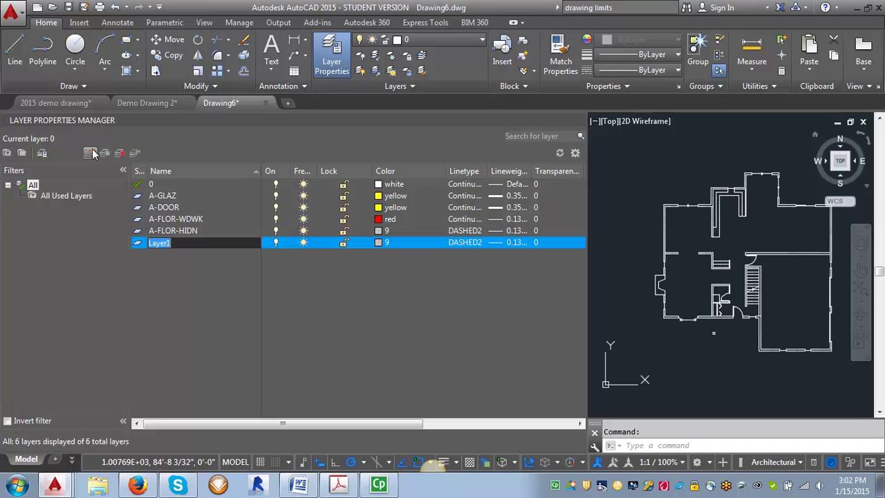
type("A-WALL-EXTR")
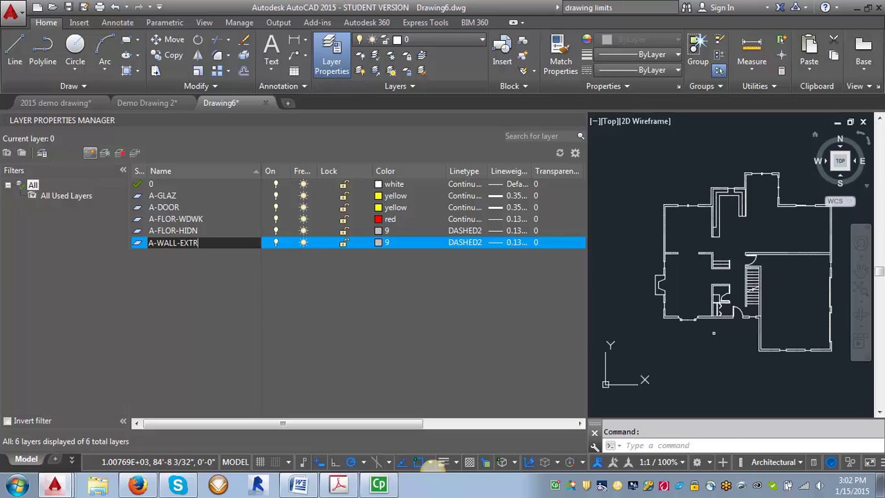
left_click(384, 243)
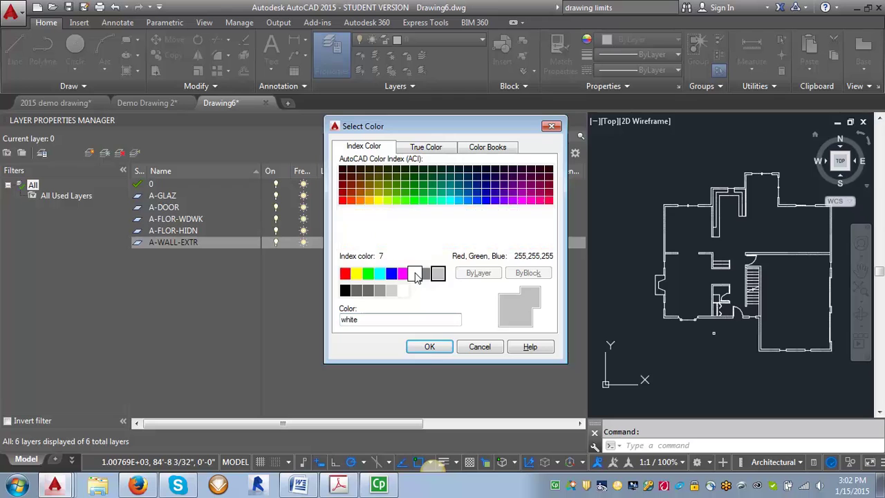
left_click(403, 290)
left_click(428, 346)
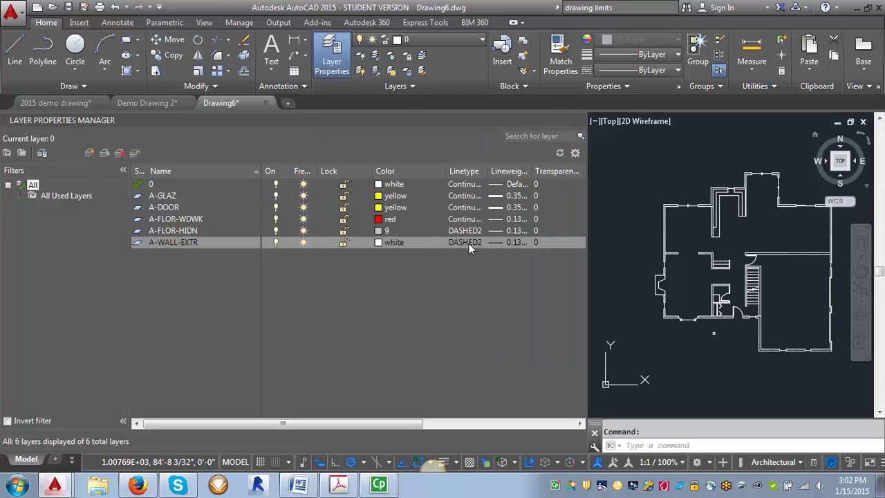
Set the A-WALL-EXTR layer's linetype to Continuous and its lineweight to 0.40 mm
left_click(469, 243)
left_click(339, 209)
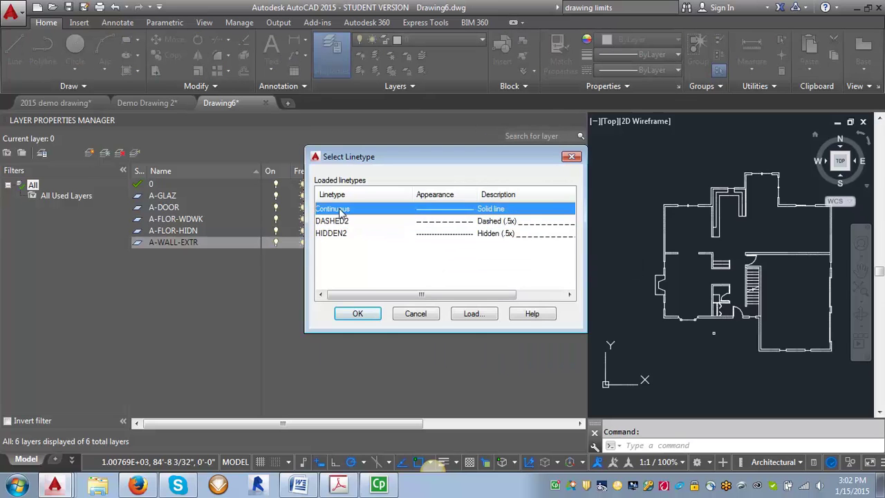
left_click(356, 314)
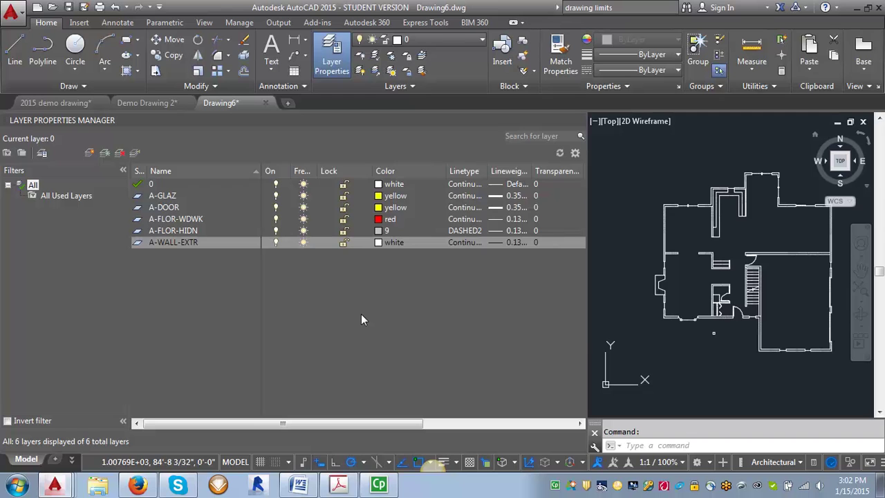
left_click(513, 243)
left_click_drag(516, 176, 518, 207)
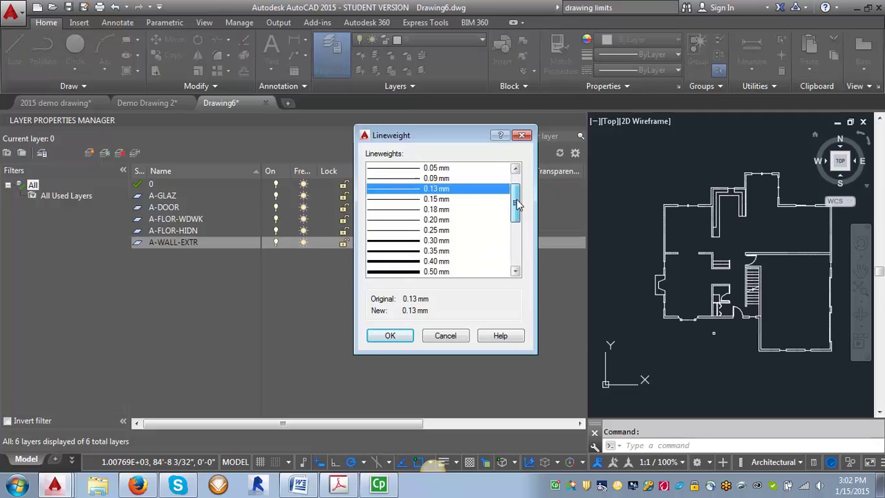
scroll(516, 208, "down", 1)
left_click(436, 219)
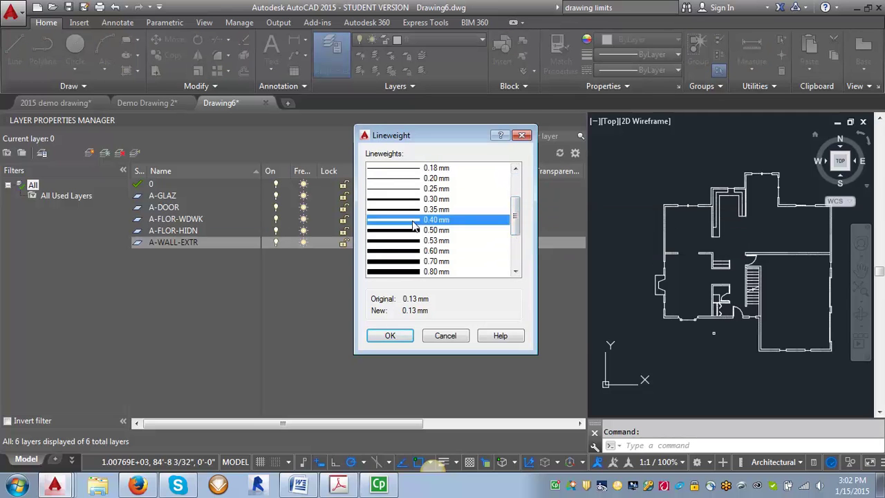
left_click(390, 337)
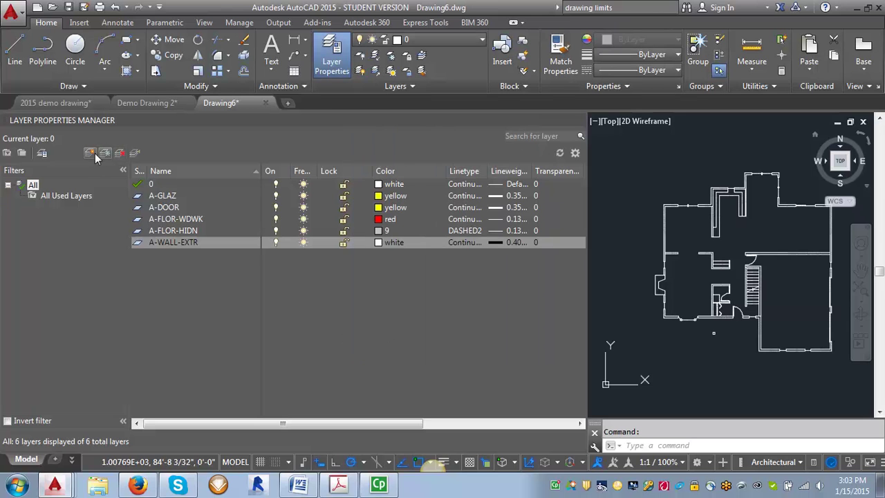
Create a layer named A-WALL-INTR and give it index color 9
key("alt+n")
type("A-WALL-INTR")
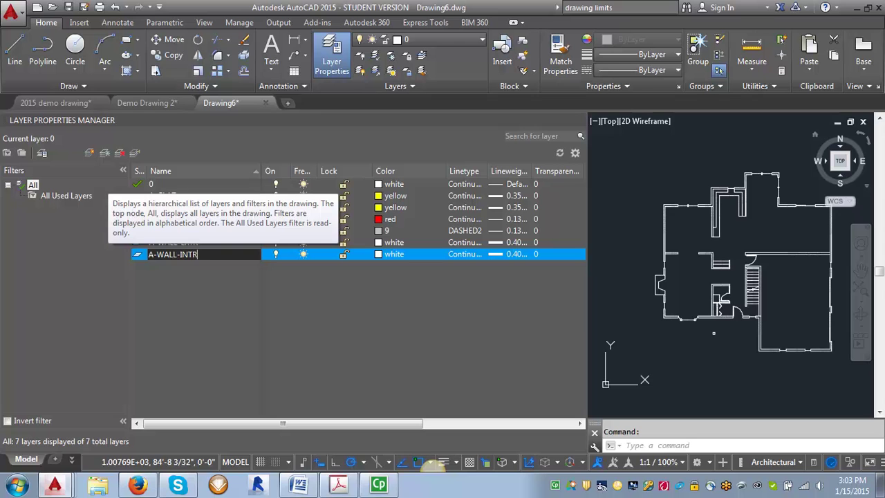
left_click(384, 255)
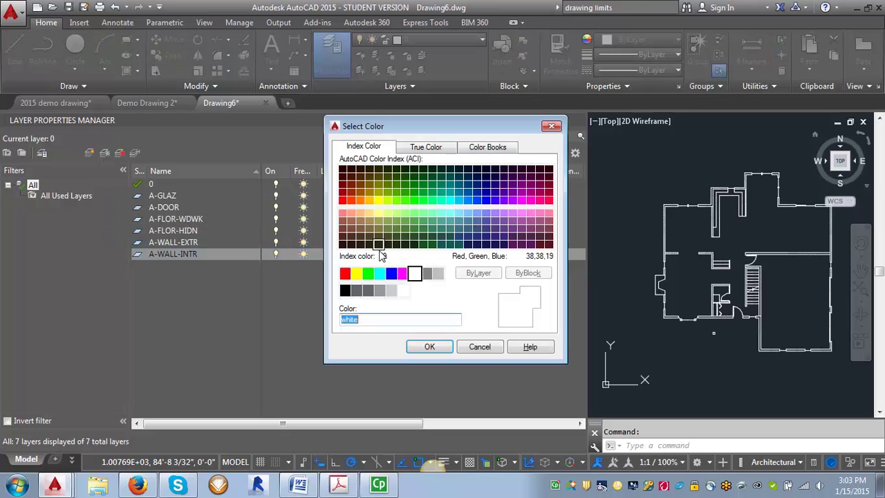
left_click(438, 273)
left_click(426, 348)
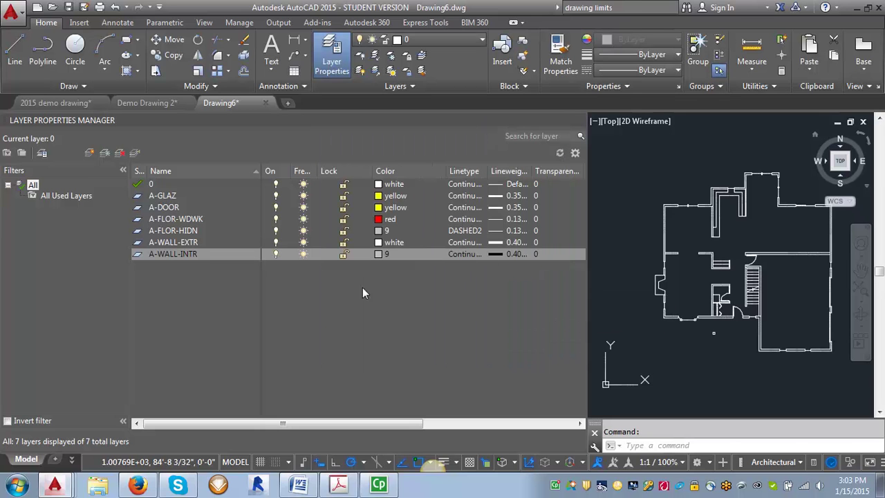
Create a layer named VPRT and set its color to magenta
left_click(91, 152)
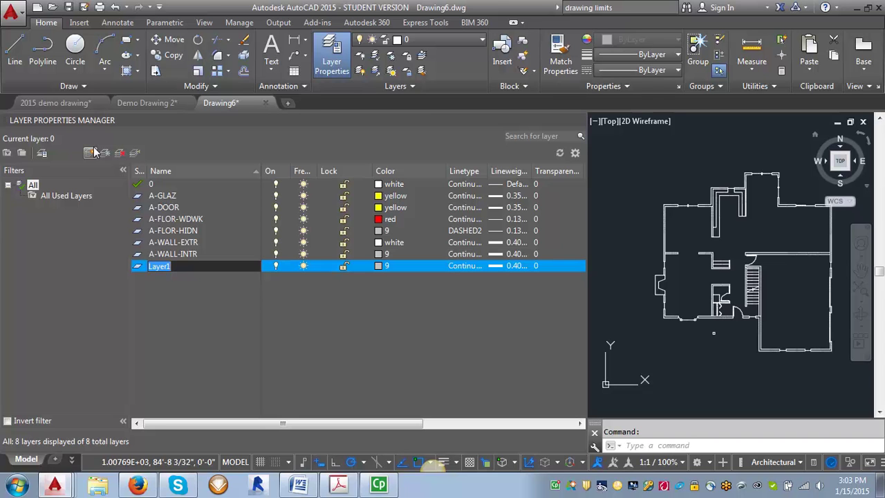
type("VPRT")
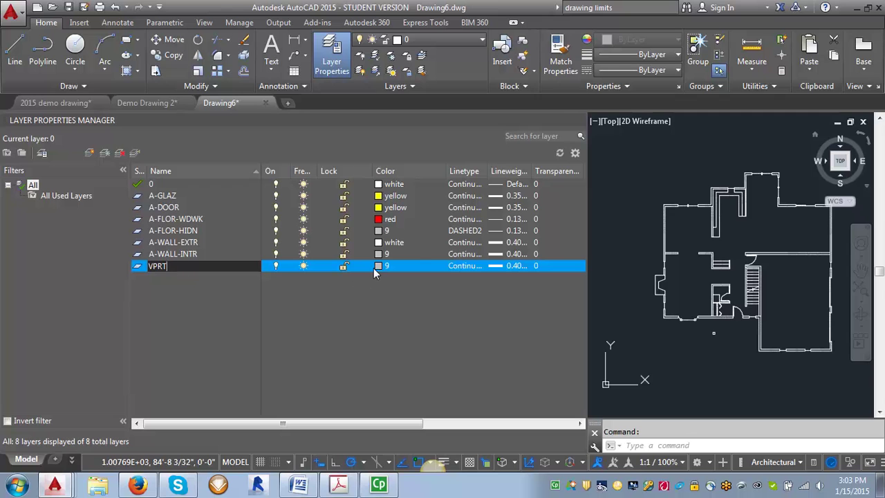
left_click(378, 267)
left_click(403, 274)
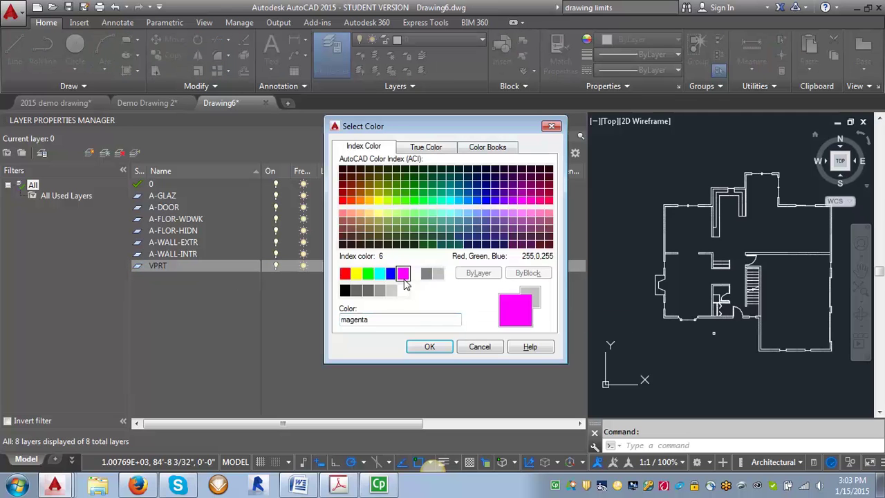
left_click(429, 347)
Set the VPRT layer's lineweight to 0.50 mm
left_click(513, 265)
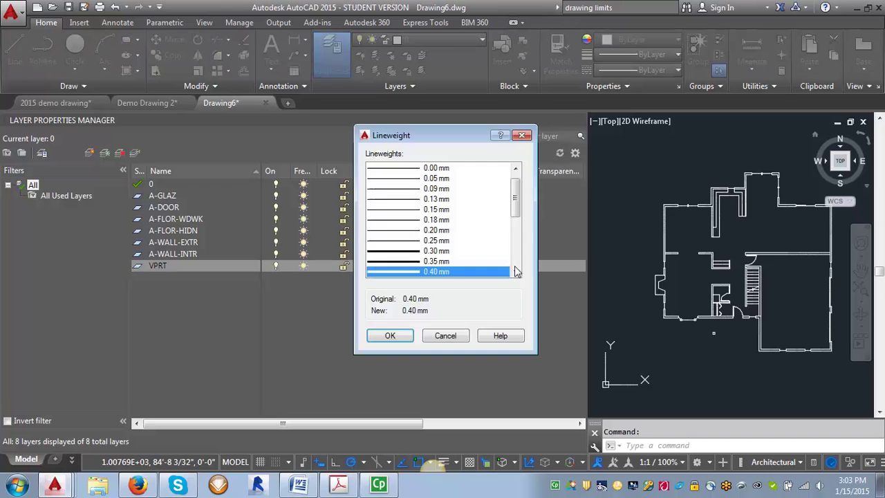
scroll(517, 214, "down", 2)
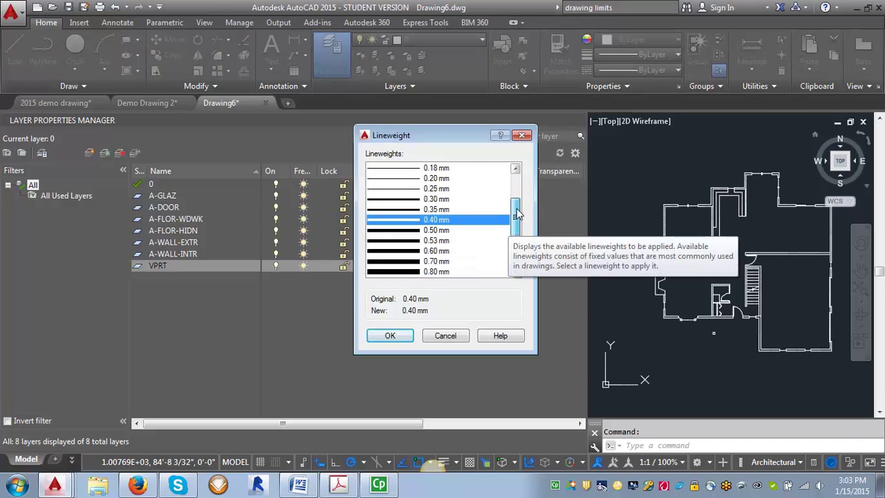
left_click(441, 231)
left_click(390, 336)
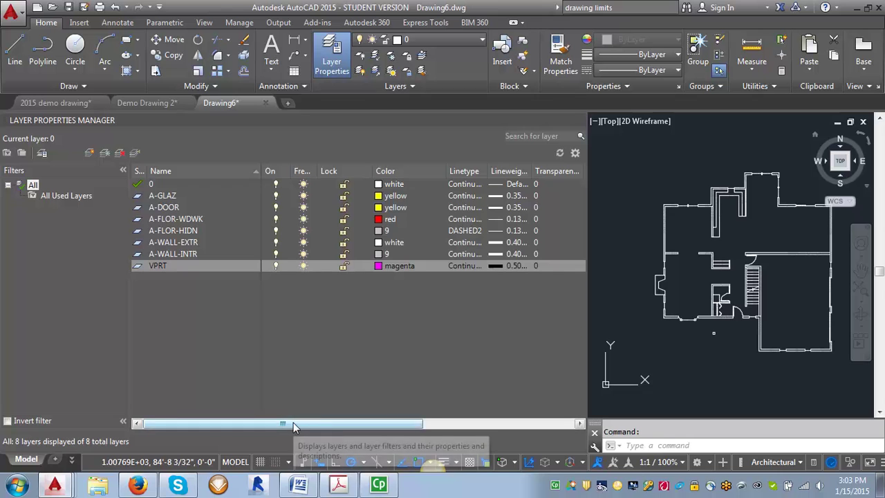
Make the VPRT layer non-plotting and close the layer manager
left_click_drag(293, 425, 420, 434)
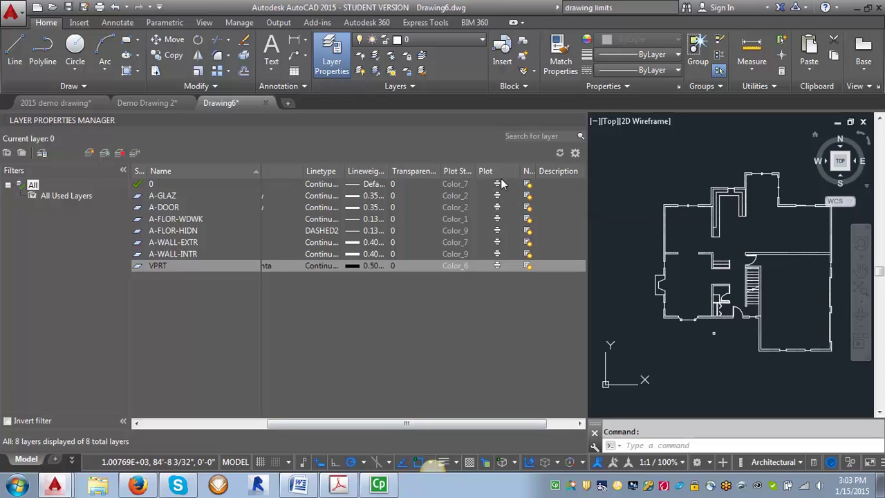
left_click(498, 266)
left_click(579, 121)
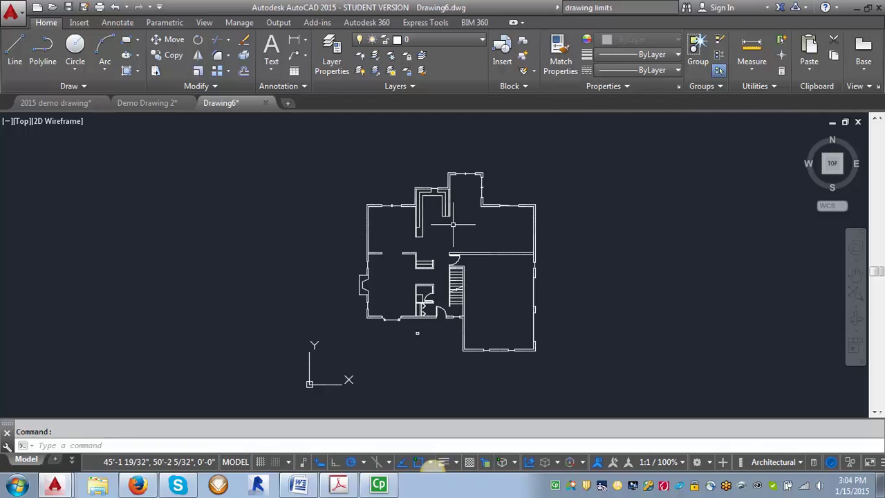
Select the exterior wall lines around the plan's upper-left room, including the window opening ends, and assign them to the A-WALL-EXTR layer
scroll(362, 211, "up", 8)
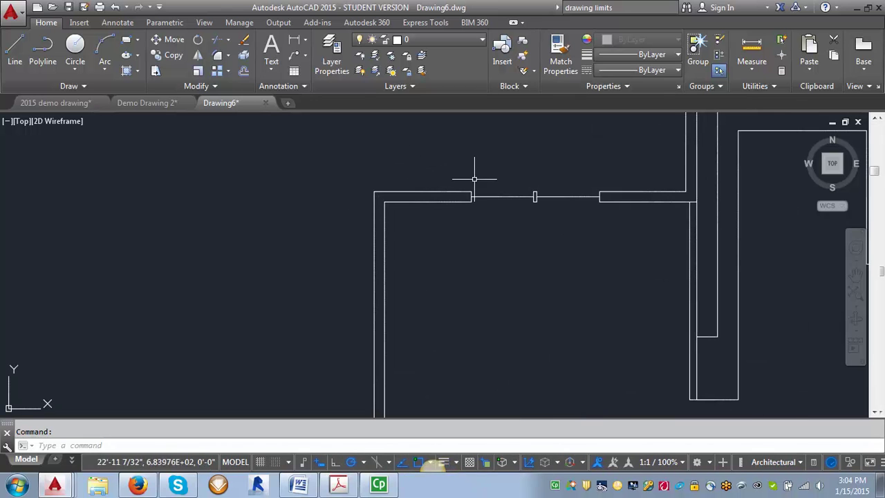
left_click(430, 177)
left_click(318, 264)
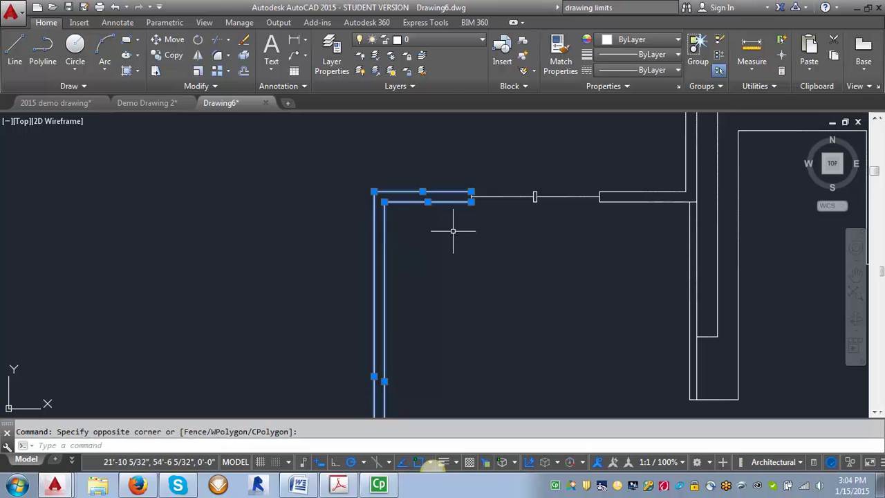
left_click(456, 226)
left_click(474, 174)
left_click(597, 213)
left_click(624, 170)
left_click(657, 169)
left_click(632, 216)
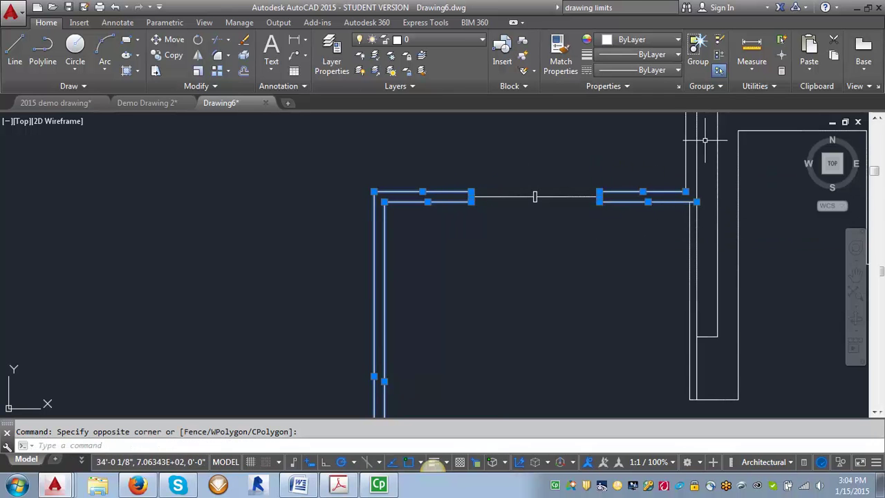
left_click(795, 124)
left_click(671, 155)
scroll(533, 277, "down", 3)
scroll(547, 260, "up", 3)
scroll(547, 259, "up", 2)
left_click(537, 292)
left_click(515, 294)
scroll(518, 290, "up", 4)
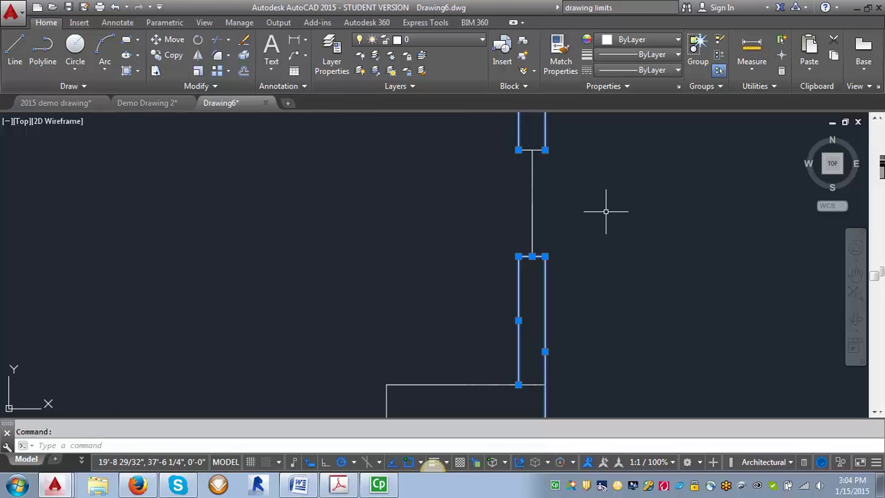
left_click(483, 42)
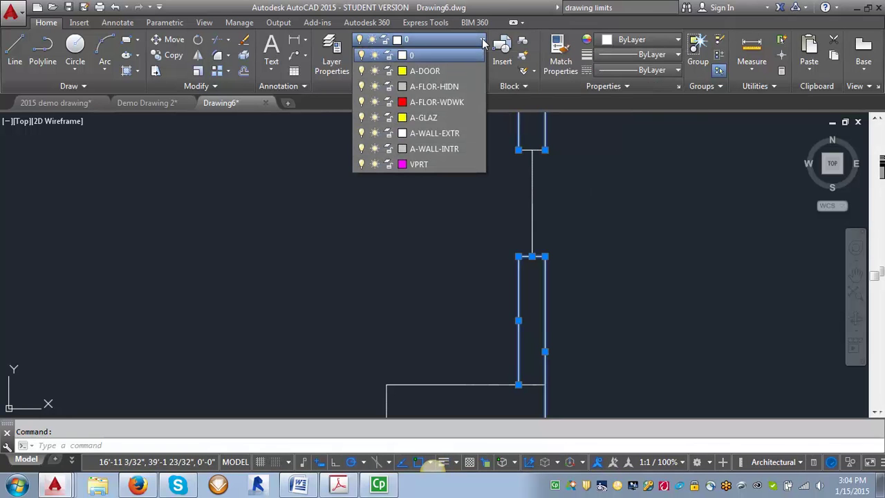
left_click(444, 134)
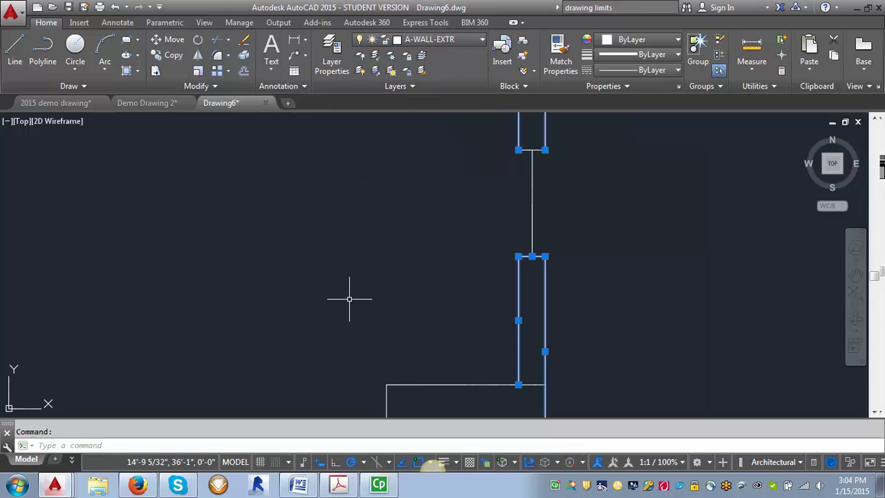
key("Escape")
Select the window lines in the upper-left room's top wall and assign them to the A-GLAZ layer through their properties
scroll(370, 316, "down", 5)
scroll(423, 246, "up", 4)
left_click(451, 163)
left_click(401, 219)
scroll(397, 297, "down", 2)
right_click(393, 159)
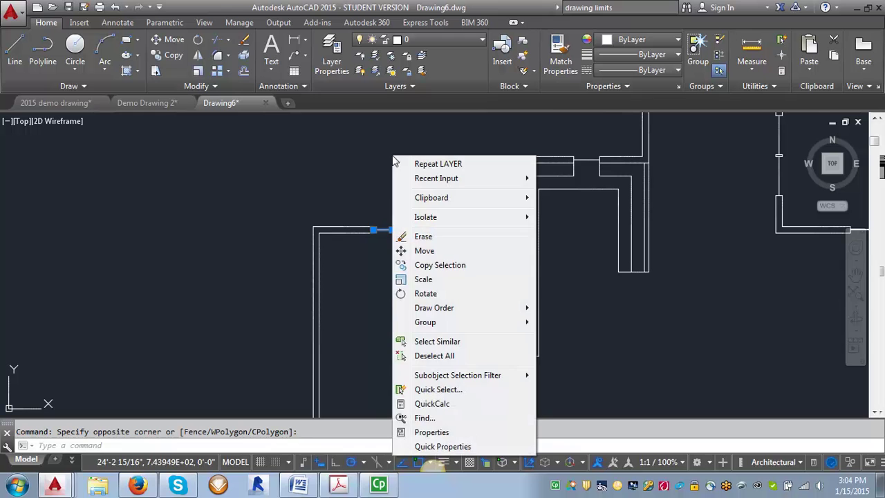
left_click(443, 432)
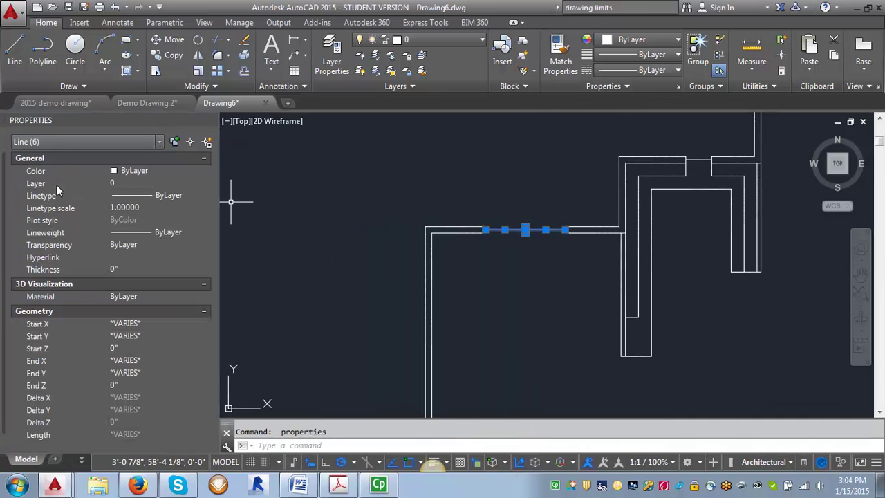
left_click(181, 184)
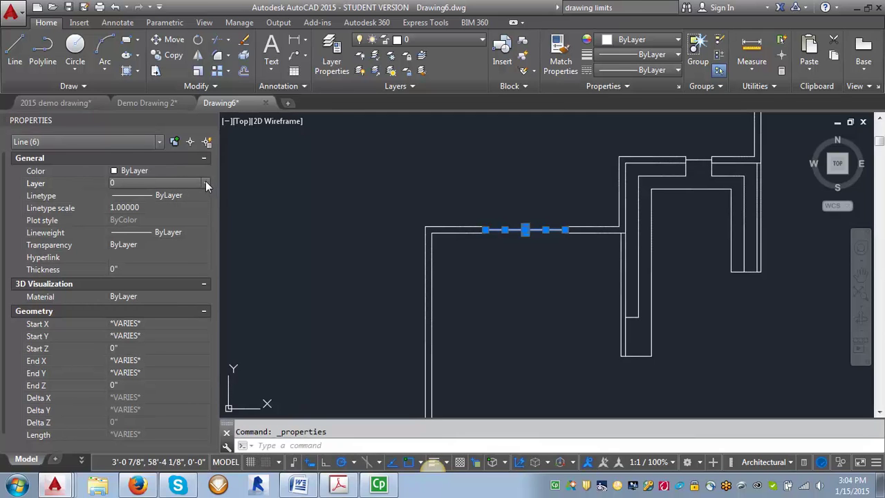
left_click(205, 183)
left_click(135, 242)
key("Escape")
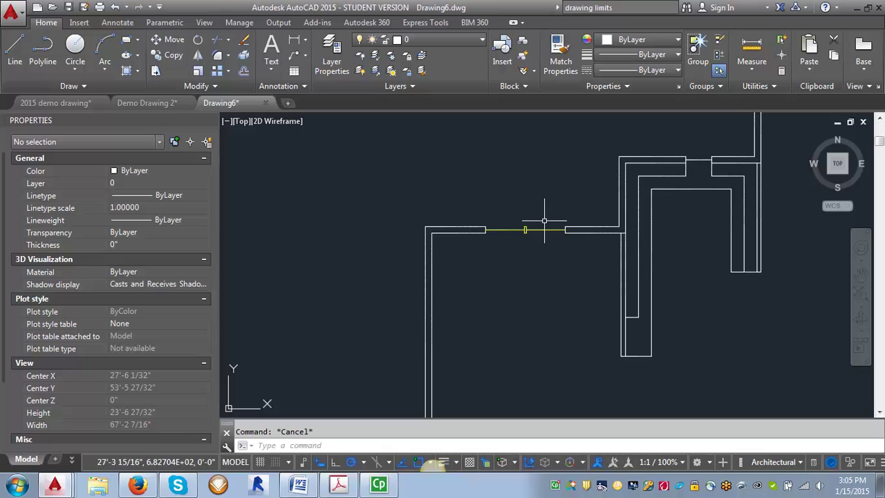
Select the five front edge lines of the U-shaped kitchen counter and move them to the A-FLOR-WDWK layer
scroll(487, 237, "down", 2)
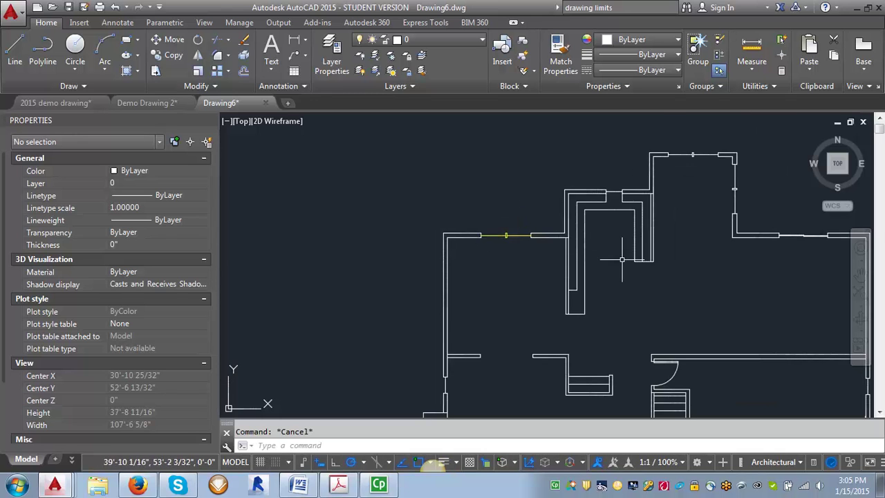
scroll(624, 238, "up", 2)
left_click(649, 189)
left_click(536, 369)
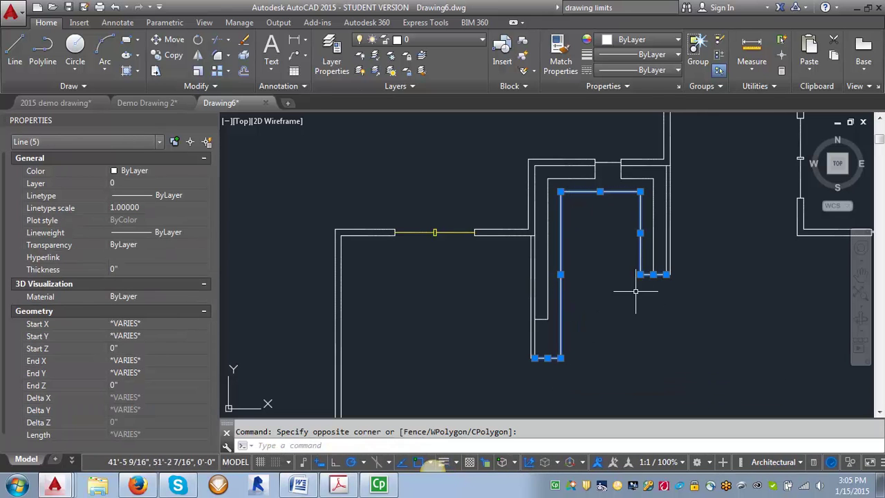
left_click(162, 181)
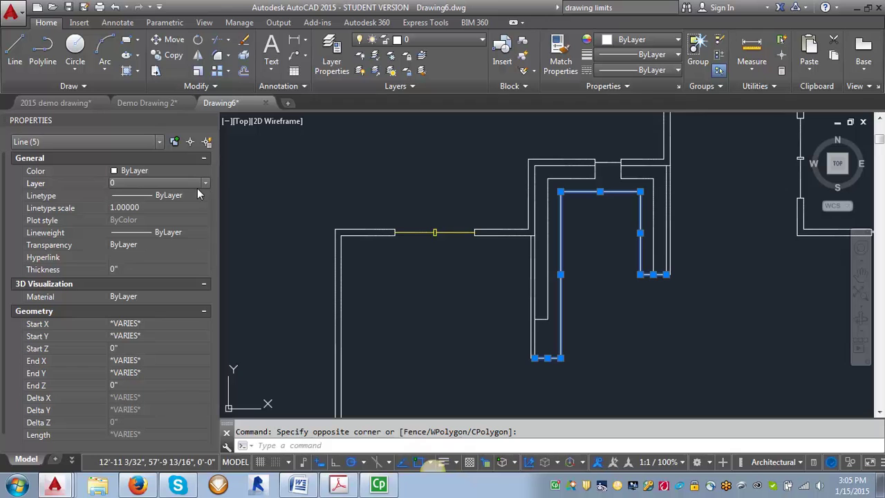
left_click(206, 184)
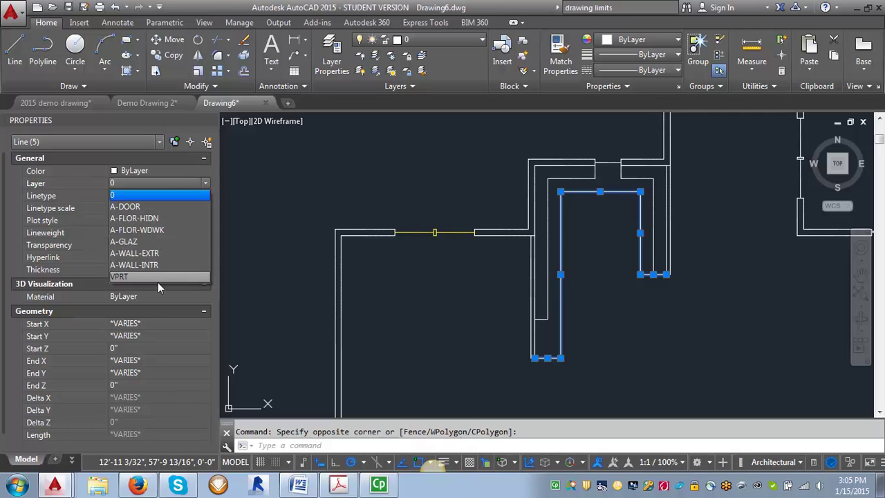
left_click(133, 229)
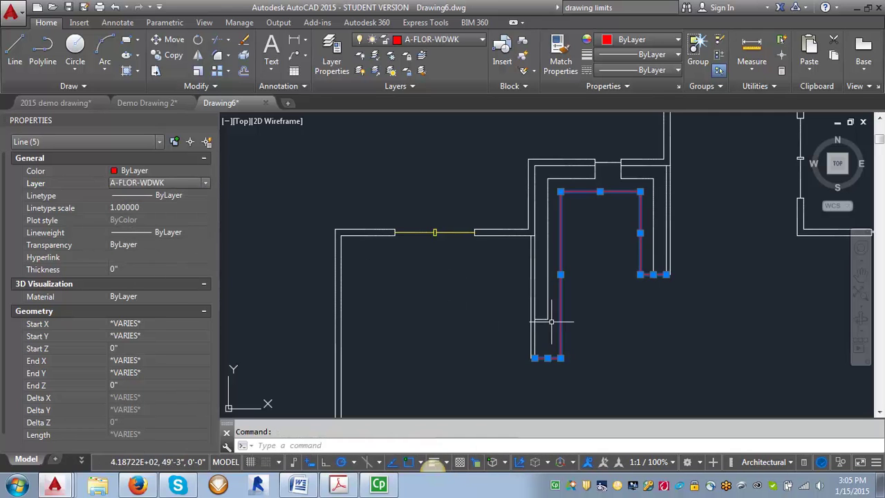
key("Escape")
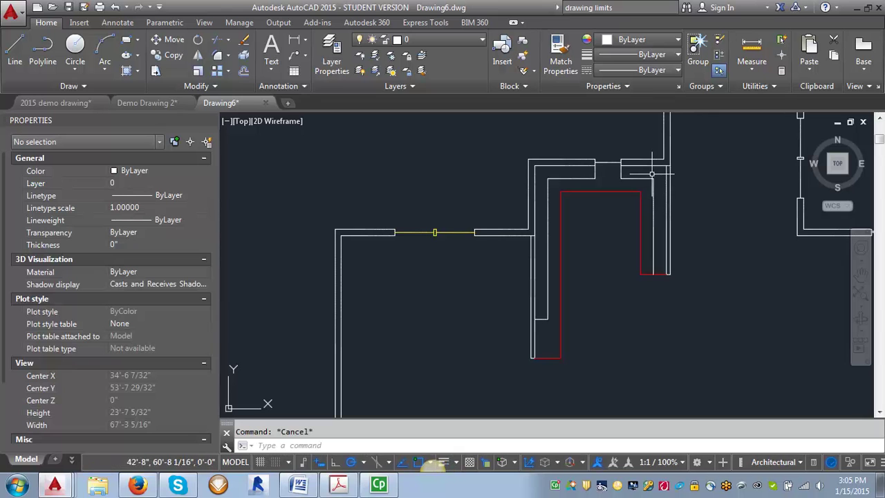
Select the seven upper cabinet lines between the kitchen walls and the counter edge, and assign them to the A-FLOR-HIDN layer
left_click(658, 183)
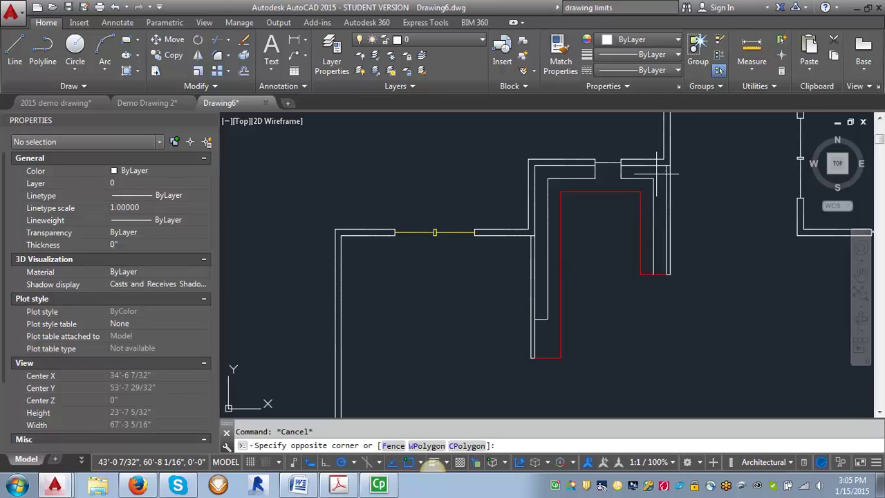
left_click(621, 173)
left_click(605, 168)
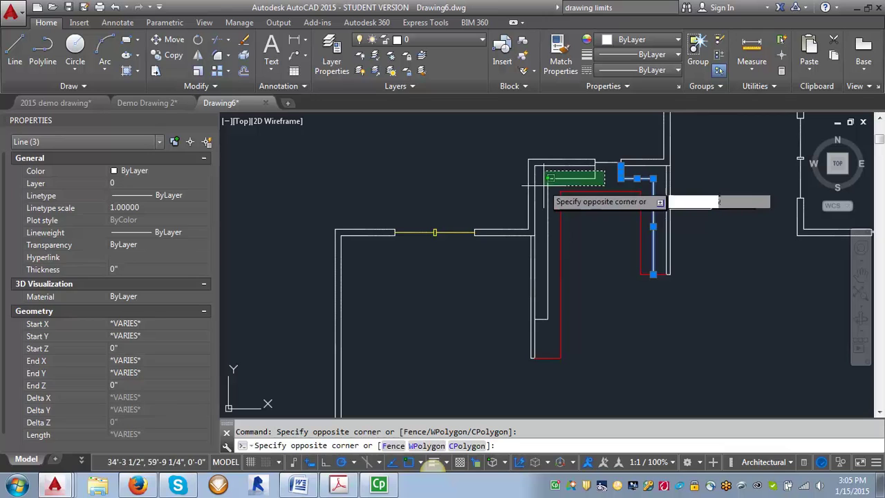
left_click(537, 185)
left_click(553, 325)
left_click(529, 294)
left_click(482, 40)
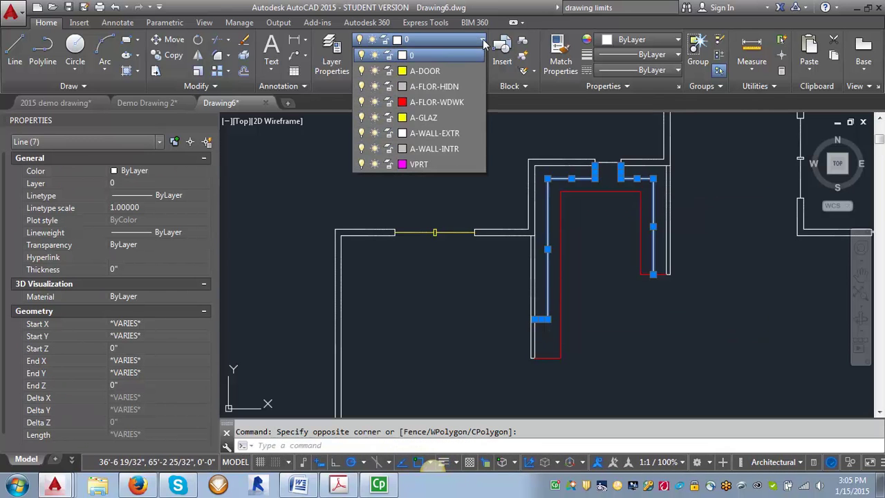
left_click(437, 86)
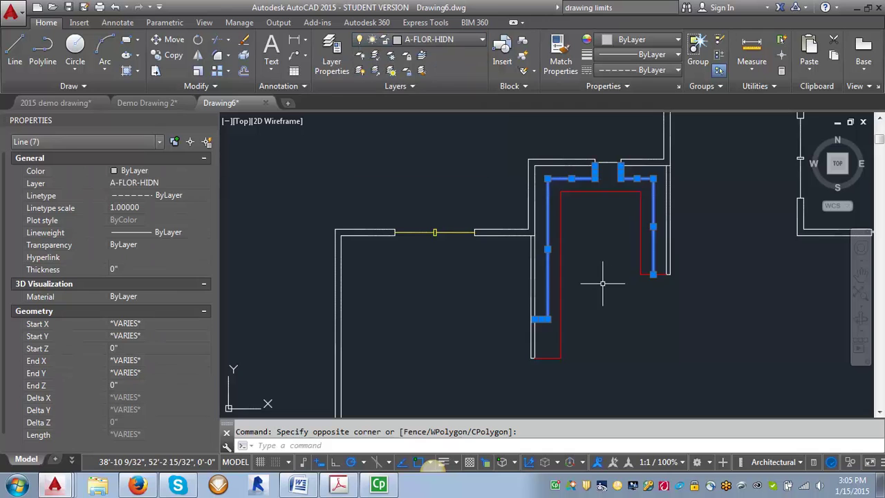
key("Escape")
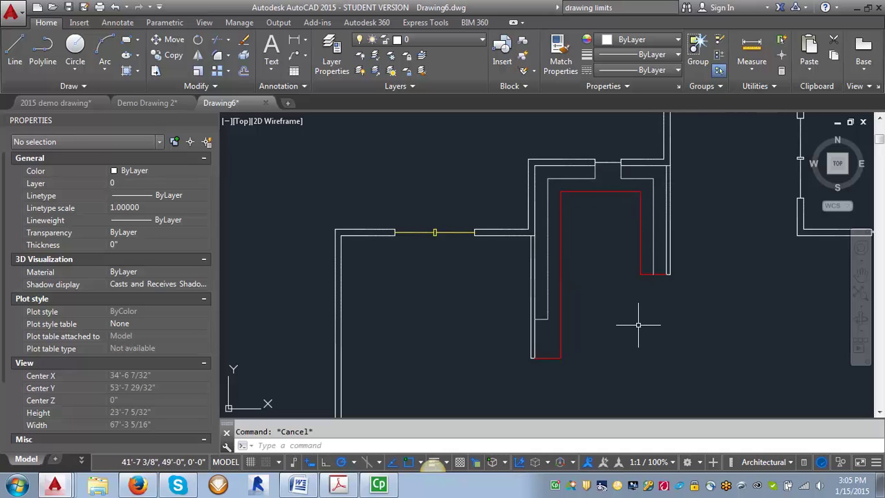
scroll(494, 272, "down", 4)
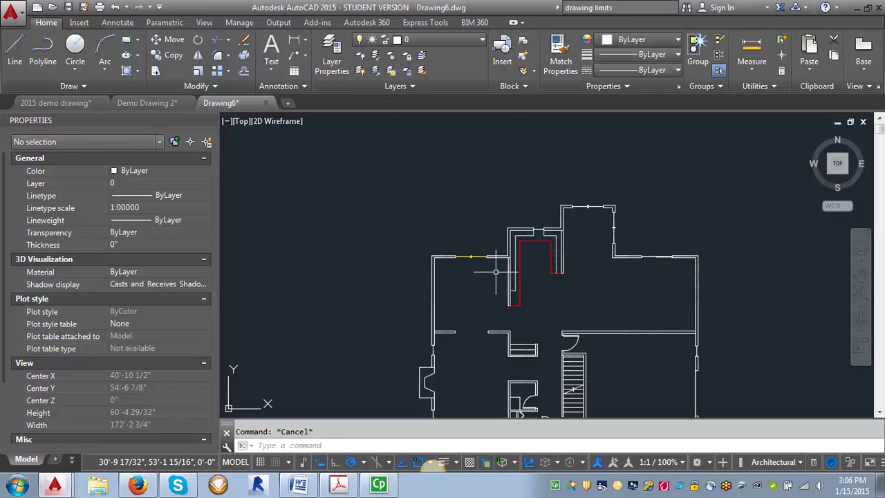
scroll(586, 362, "up", 3)
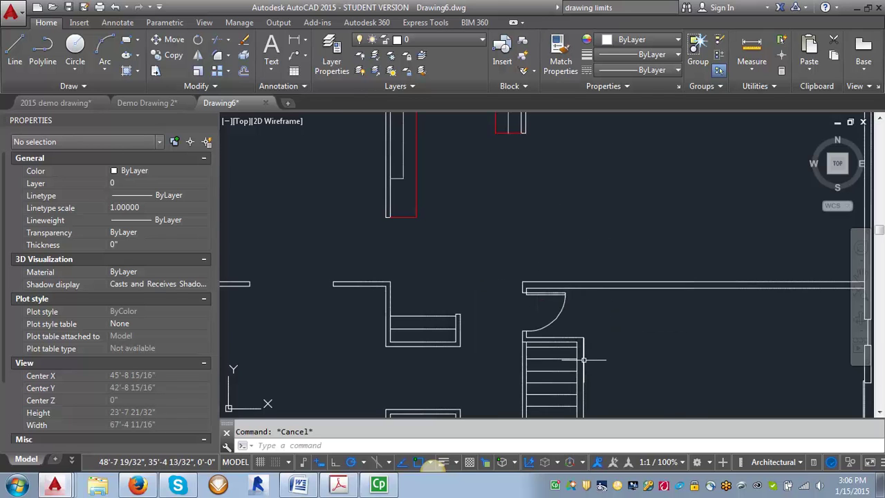